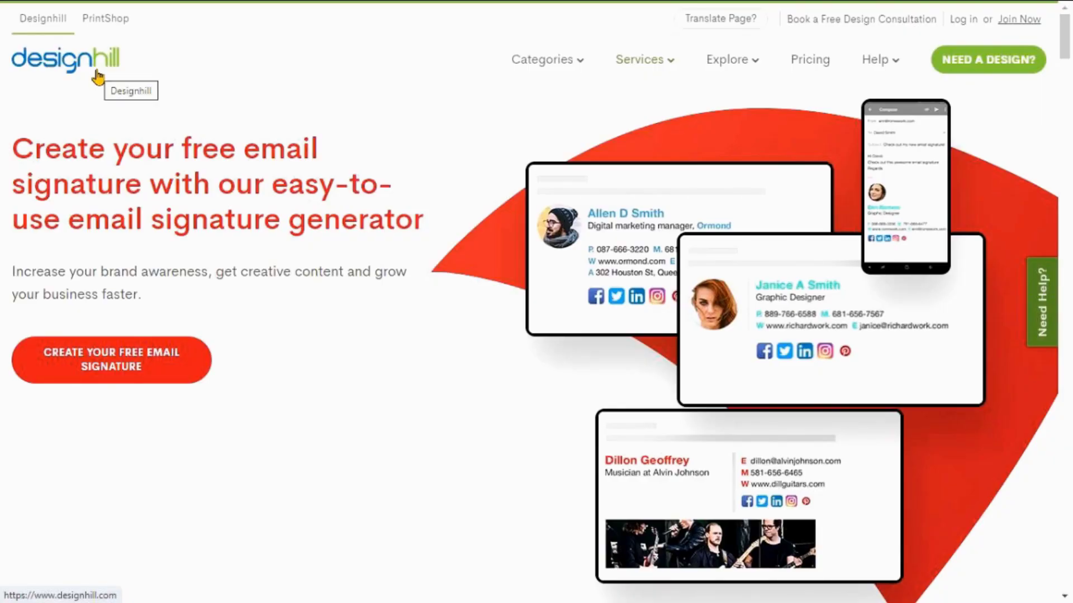
- Return to the Designhill homepage and open the design categories list
left_click(98, 77)
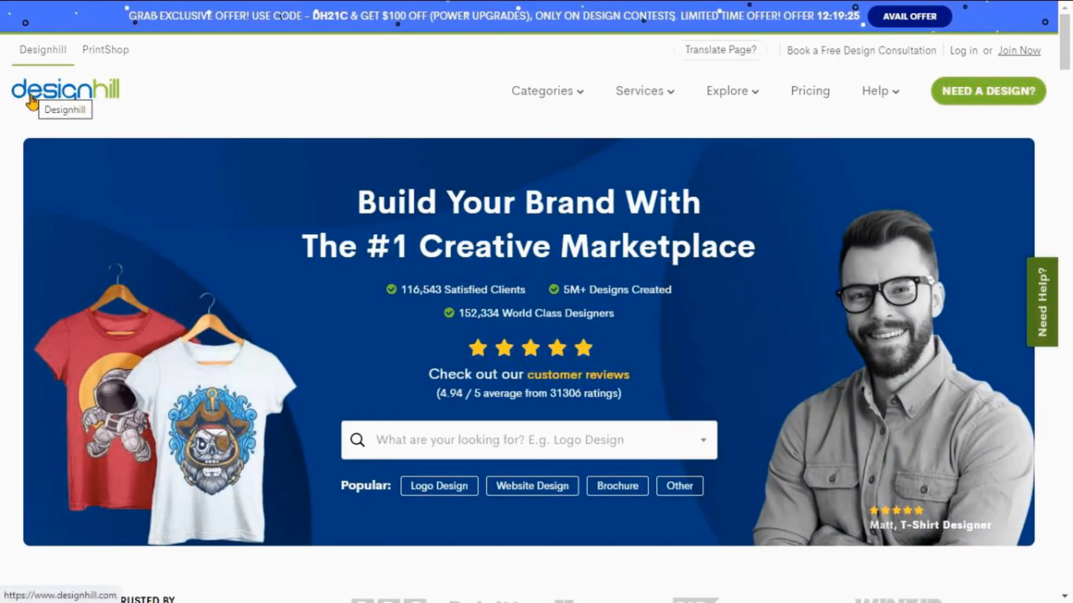
left_click(576, 95)
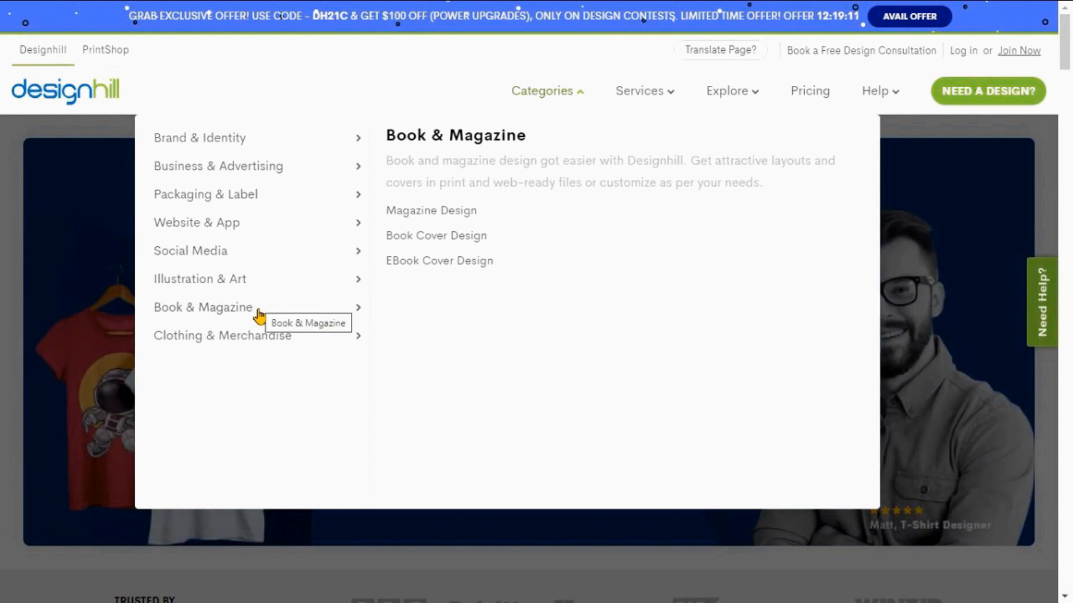
mouse_move(222, 335)
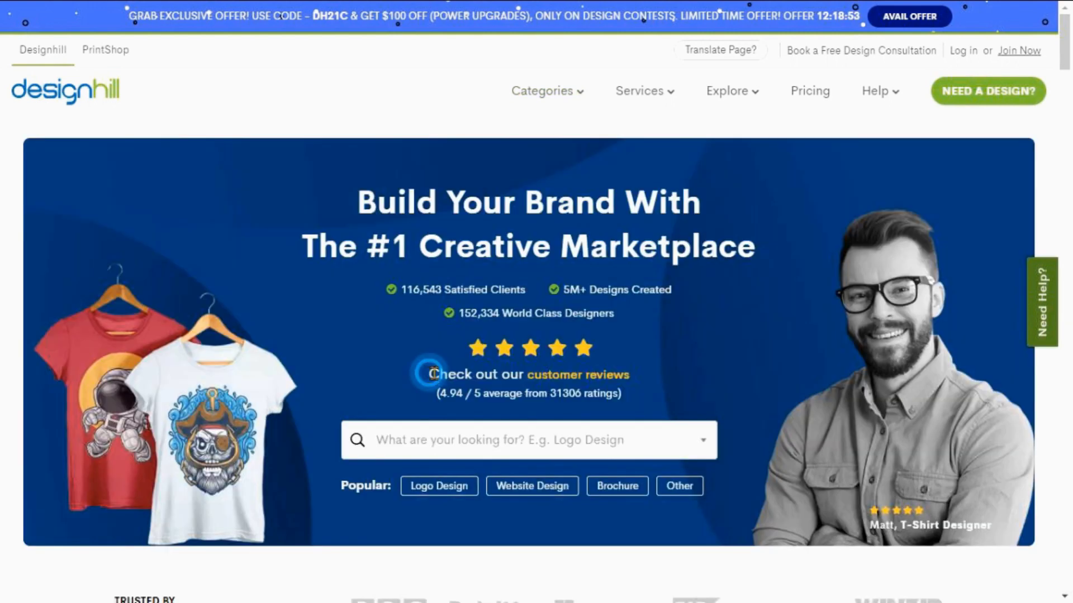
- Scroll through the homepage sections past the testimonials to reach the Designhill Blog
left_click_drag(427, 374, 685, 384)
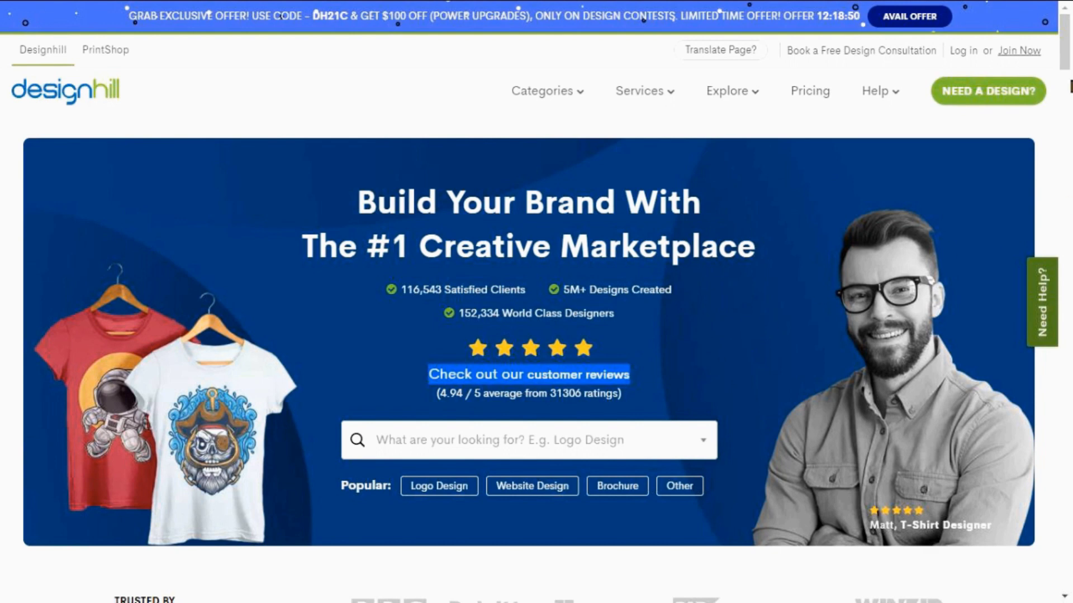
left_click_drag(1066, 58, 1068, 107)
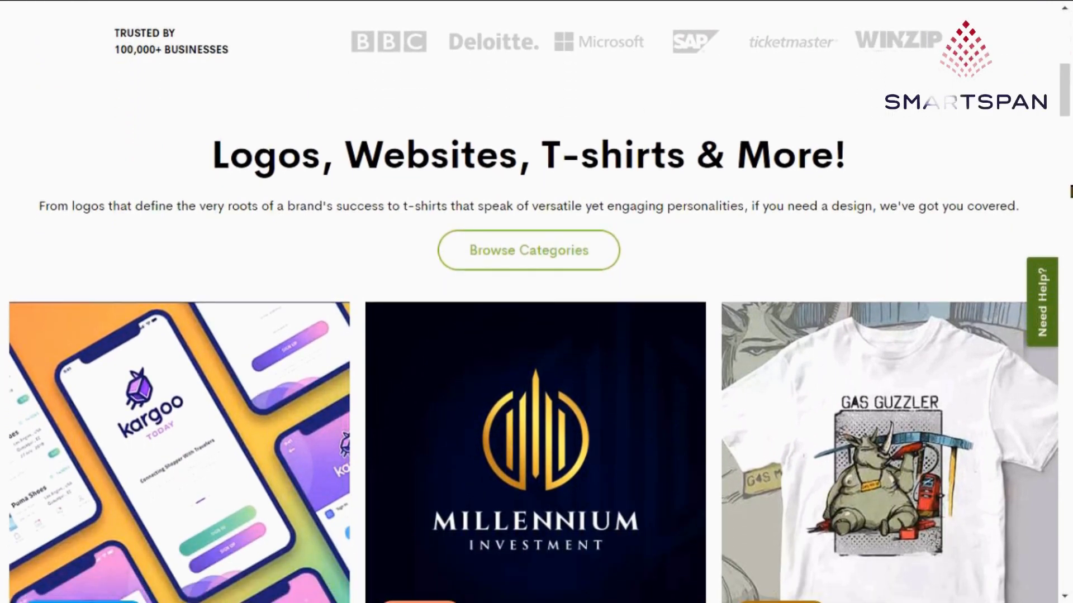
left_click_drag(1068, 106, 1069, 383)
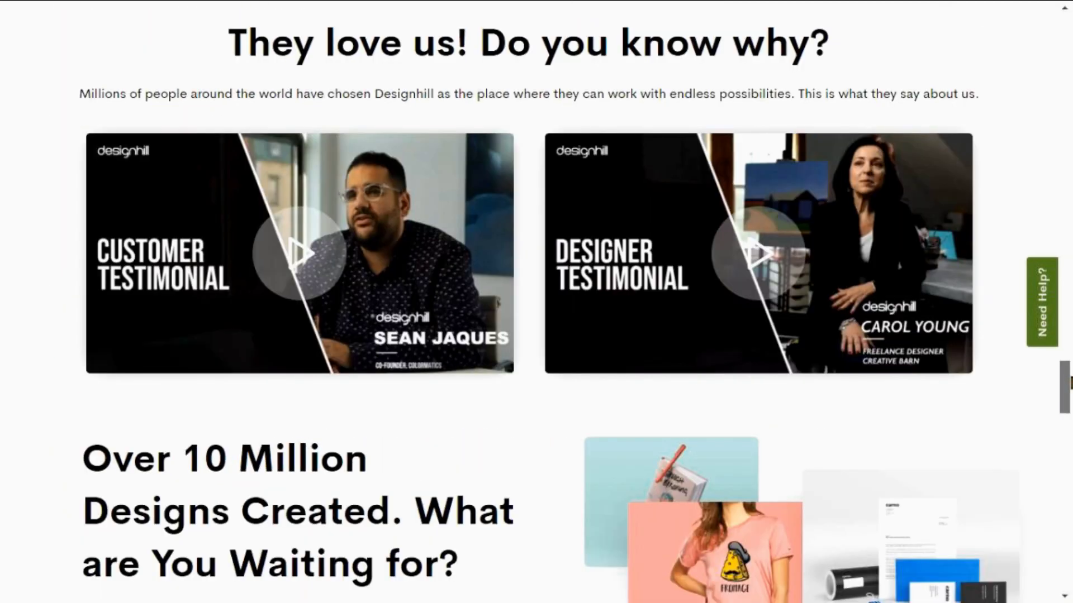
left_click_drag(1069, 383, 1069, 420)
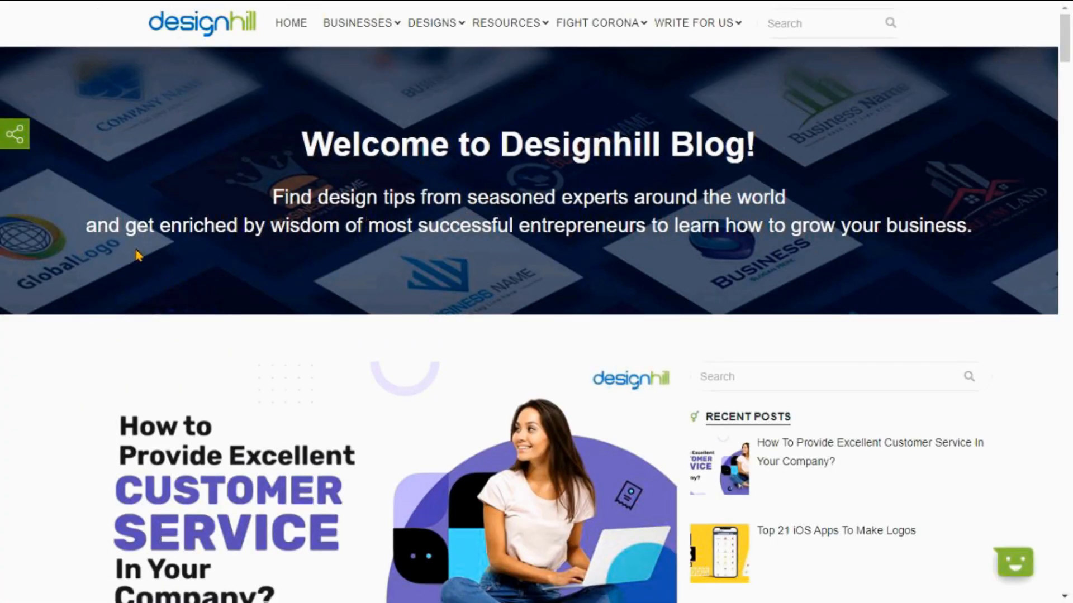
- Scroll the blog to the email signature generators post and open the generator
left_click_drag(1069, 38, 1070, 150)
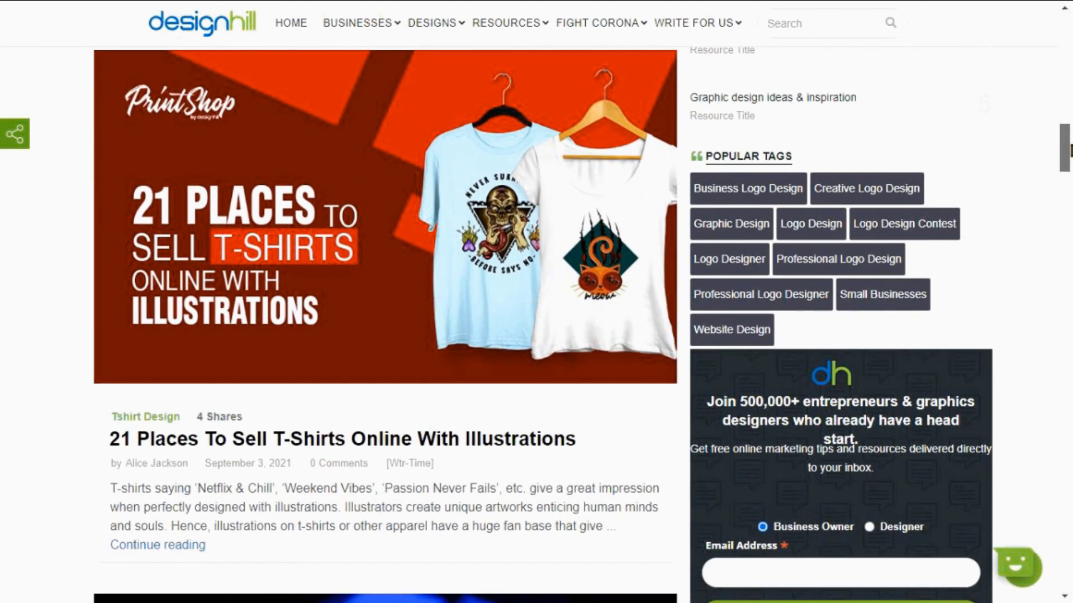
left_click_drag(1069, 149, 1069, 447)
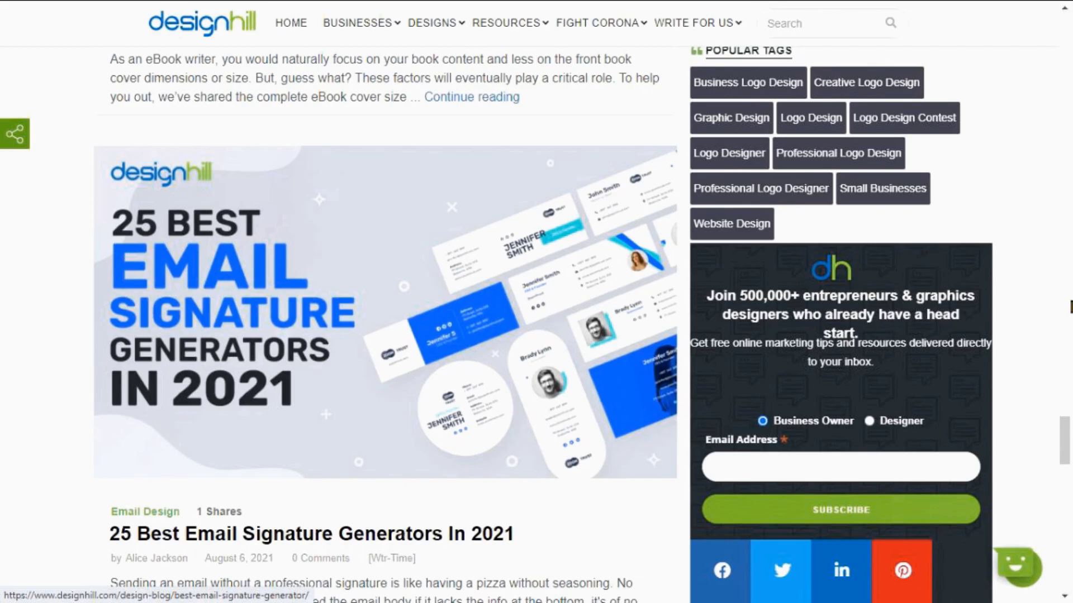
left_click(391, 313)
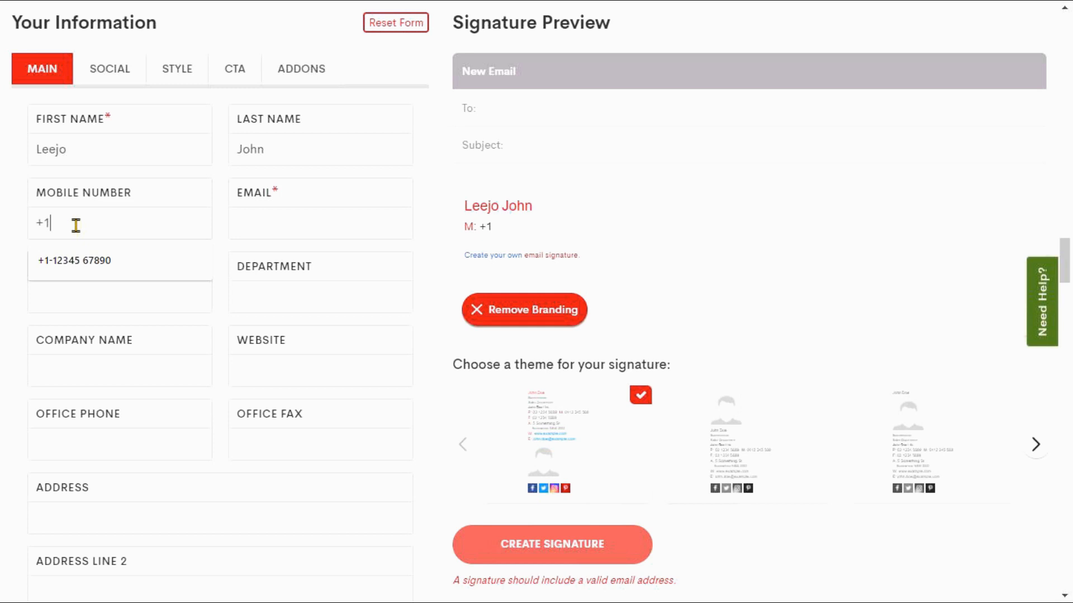
- Fill in mobile, email, Director title, Channel department, Smartspan company and YouTube website
left_click(75, 260)
left_click(279, 224)
left_click(287, 259)
left_click(118, 300)
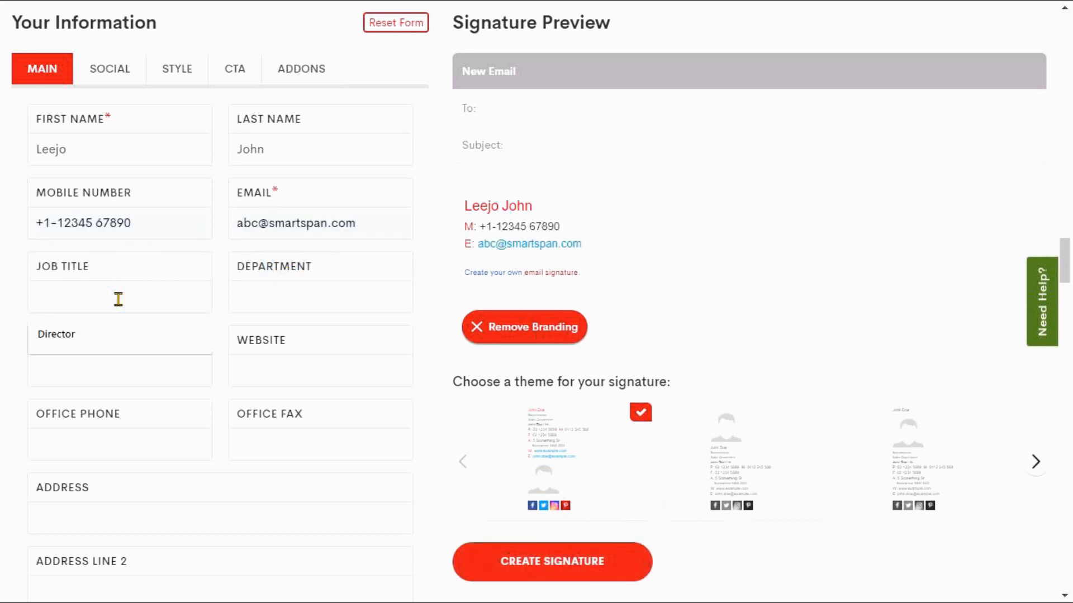
left_click(106, 339)
left_click(280, 305)
left_click(272, 360)
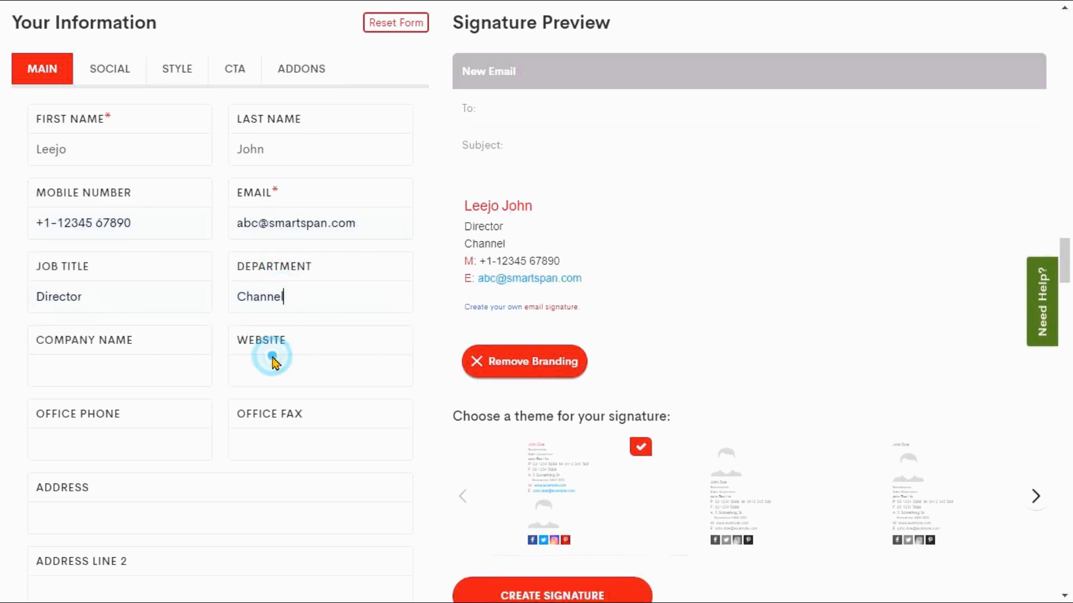
left_click(122, 375)
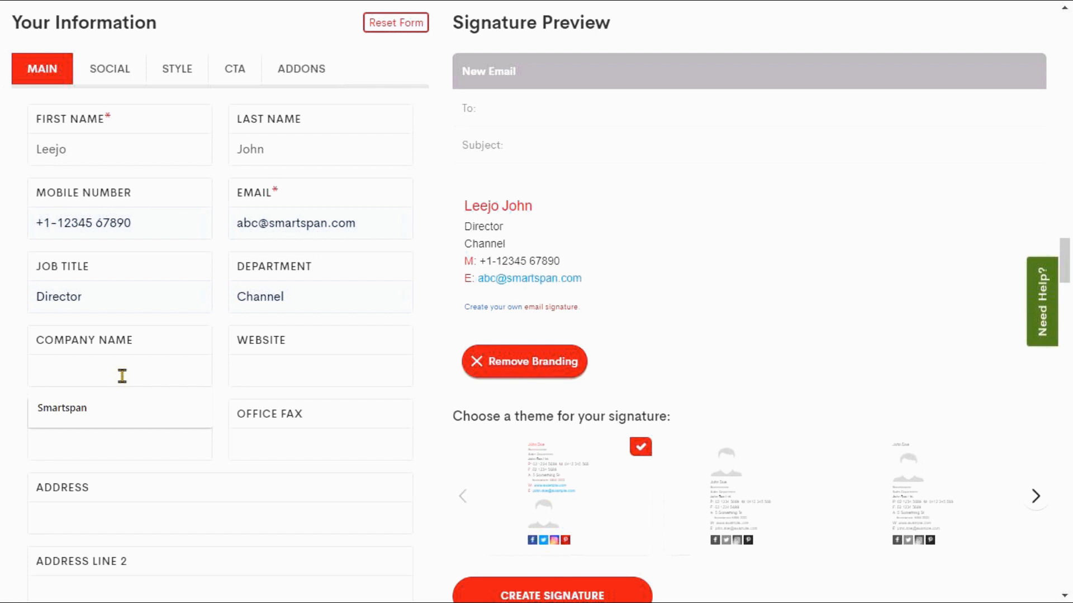
left_click(113, 406)
left_click(280, 378)
left_click(287, 403)
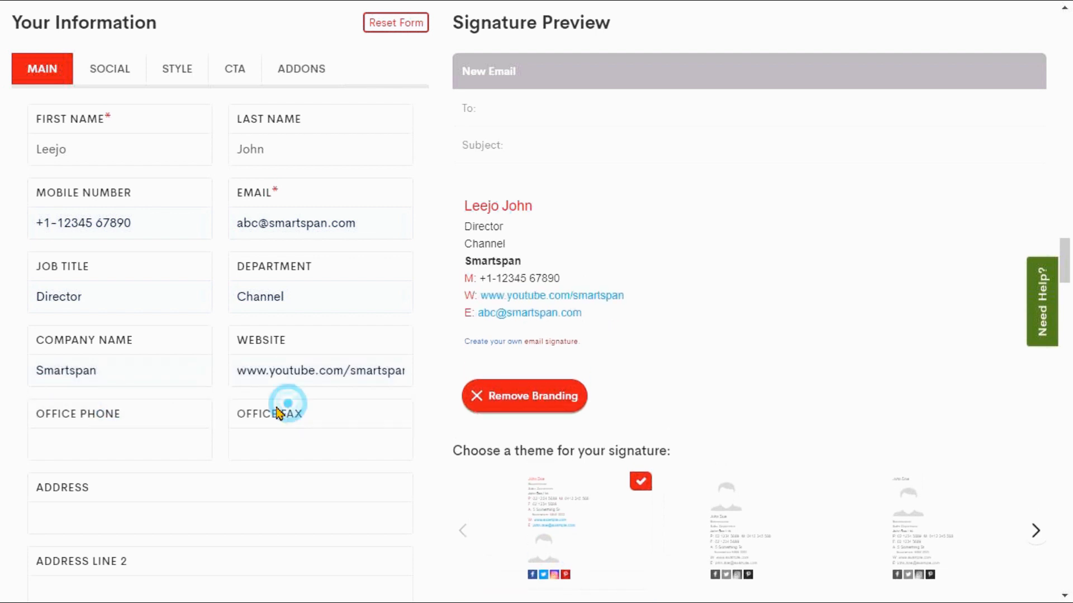
- Upload the logo image to the signature
scroll(109, 441, "down", 3)
scroll(199, 407, "down", 3)
left_click(201, 388)
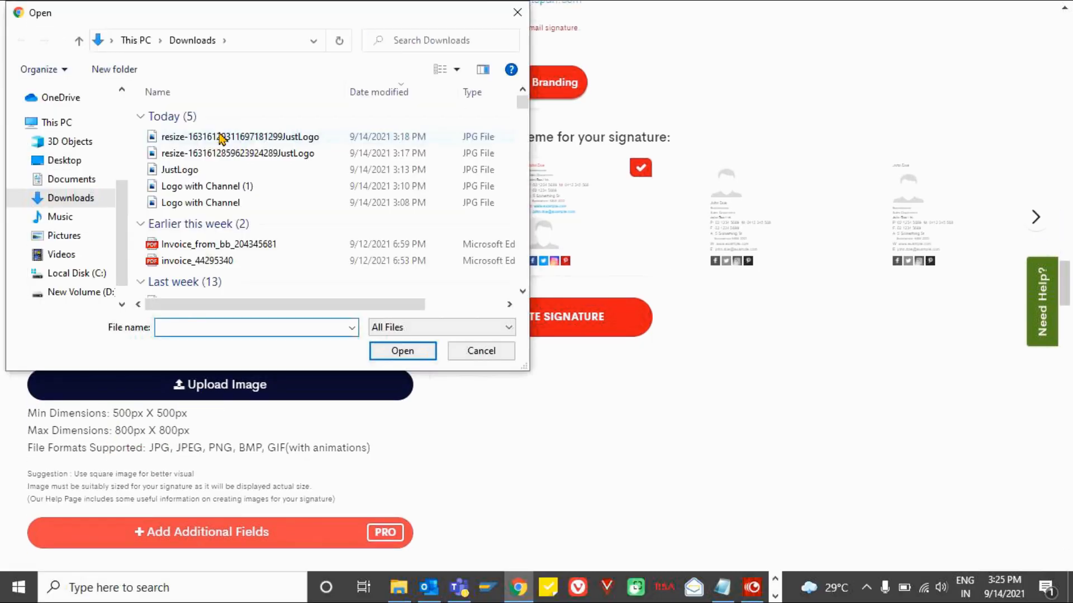
left_click(220, 138)
left_click(402, 350)
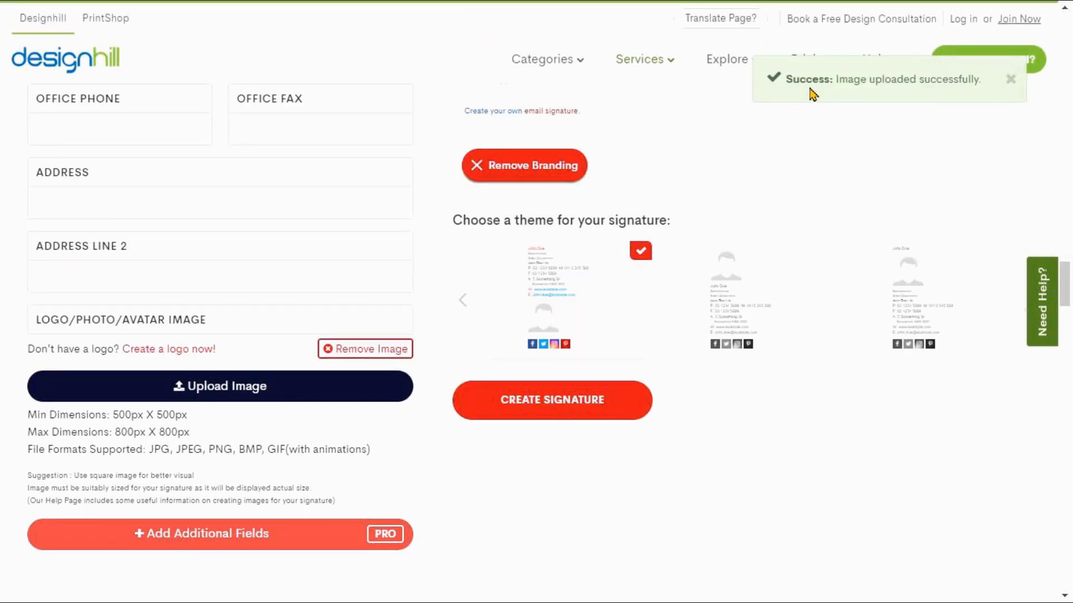
scroll(838, 167, "up", 1)
scroll(585, 202, "up", 3)
- Add the Smartspan YouTube channel link as a social icon and create the signature
left_click(109, 44)
left_click(207, 212)
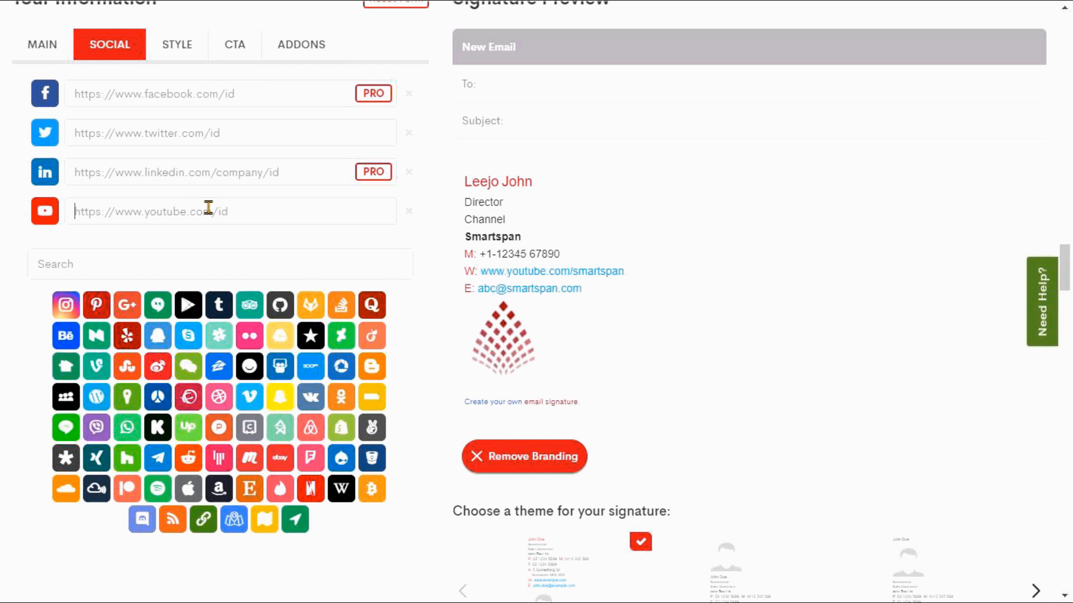
type("www.youtube.com/smartspan")
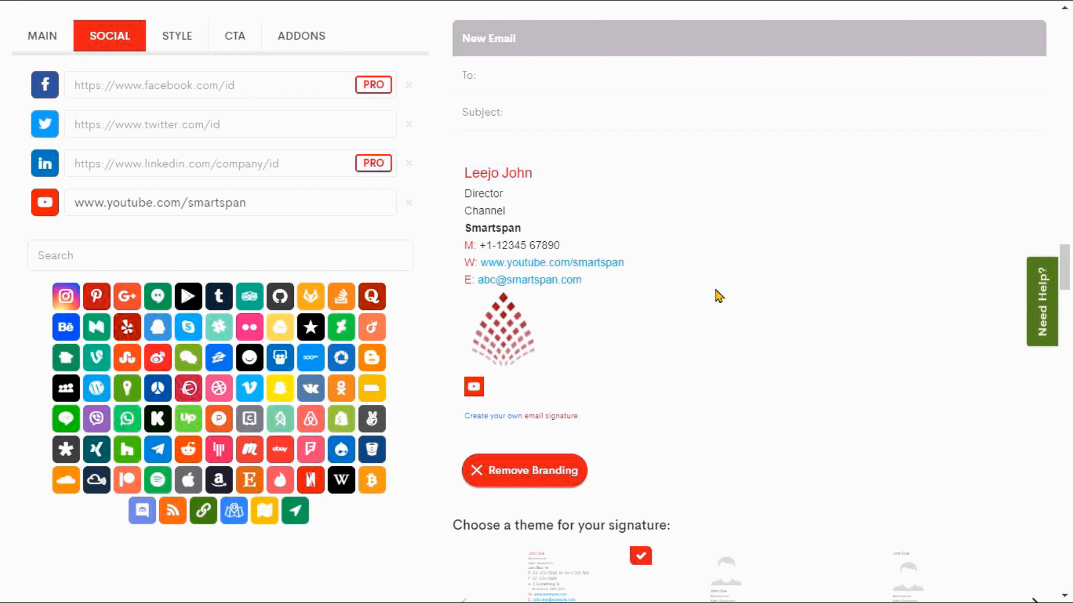
scroll(718, 296, "down", 4)
left_click(572, 466)
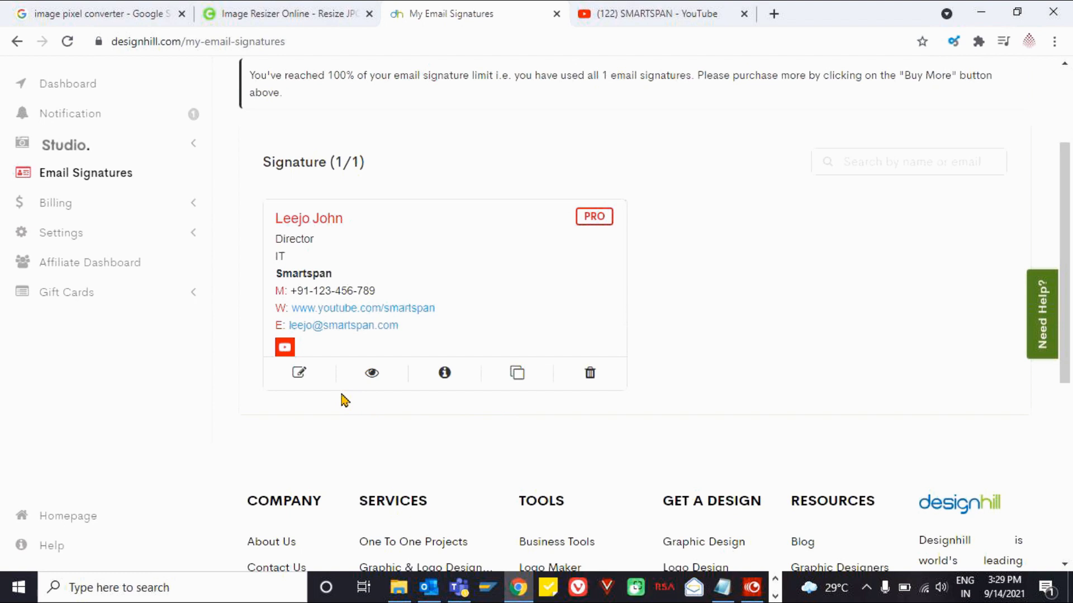
- In fullscreen, preview the saved signature and expand the Gmail installation steps
key("F11")
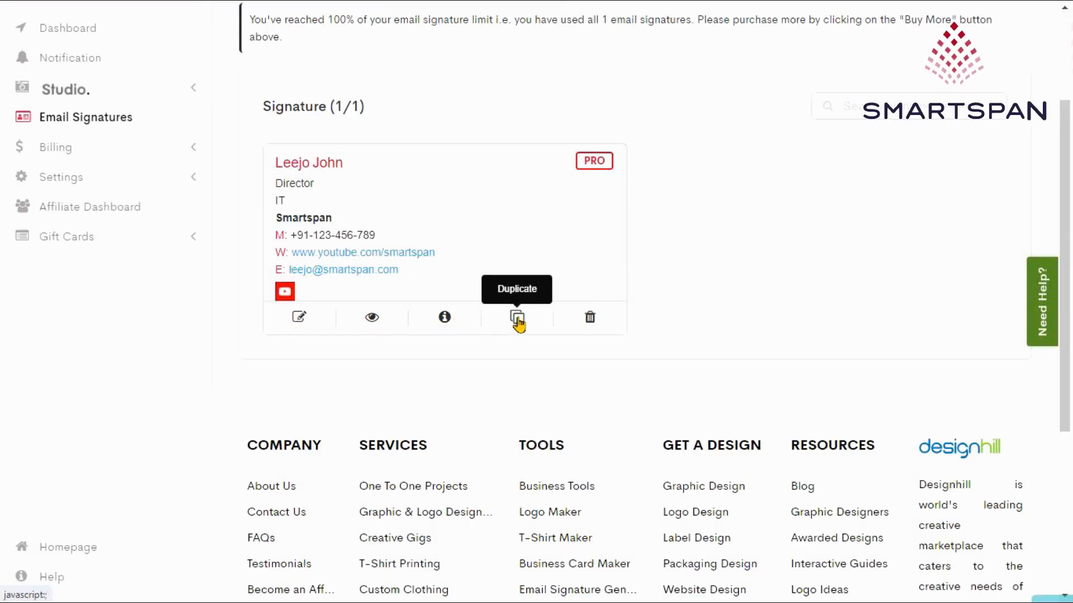
left_click(373, 324)
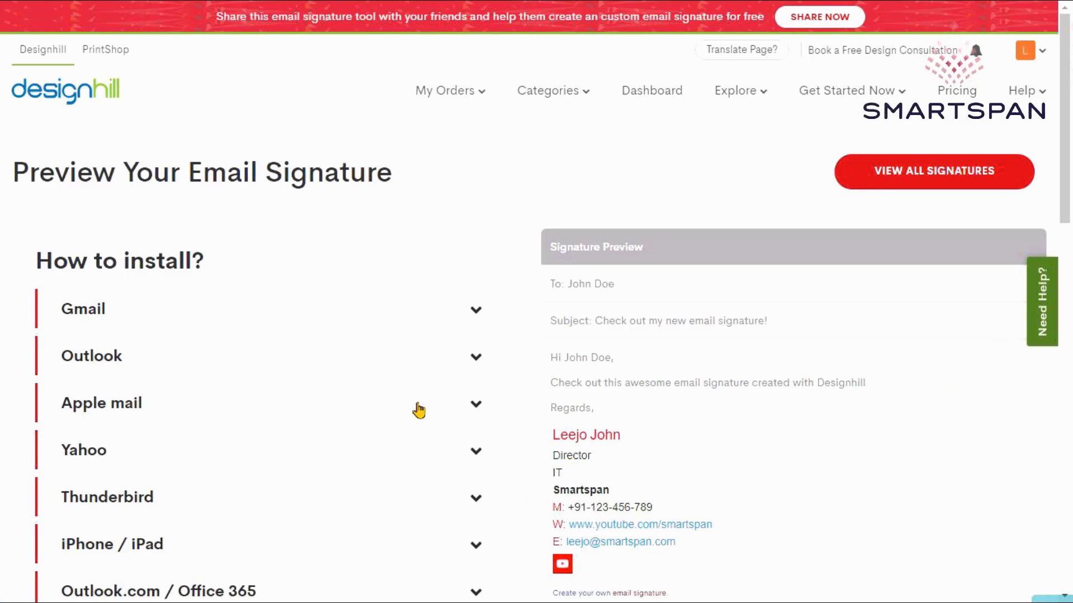
left_click_drag(1066, 165, 1068, 174)
scroll(589, 206, "down", 2)
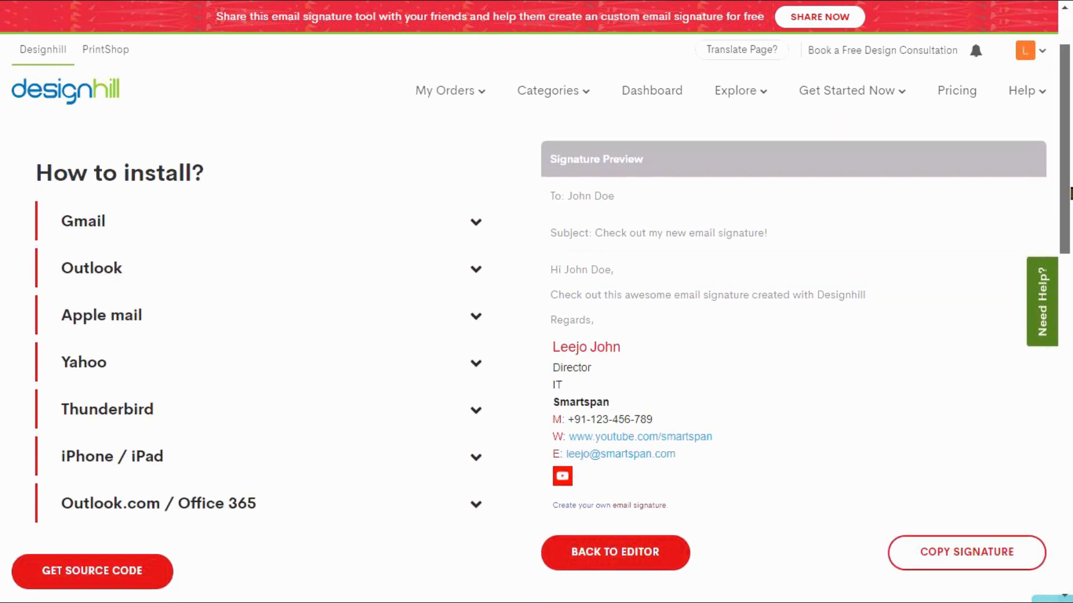
left_click(478, 209)
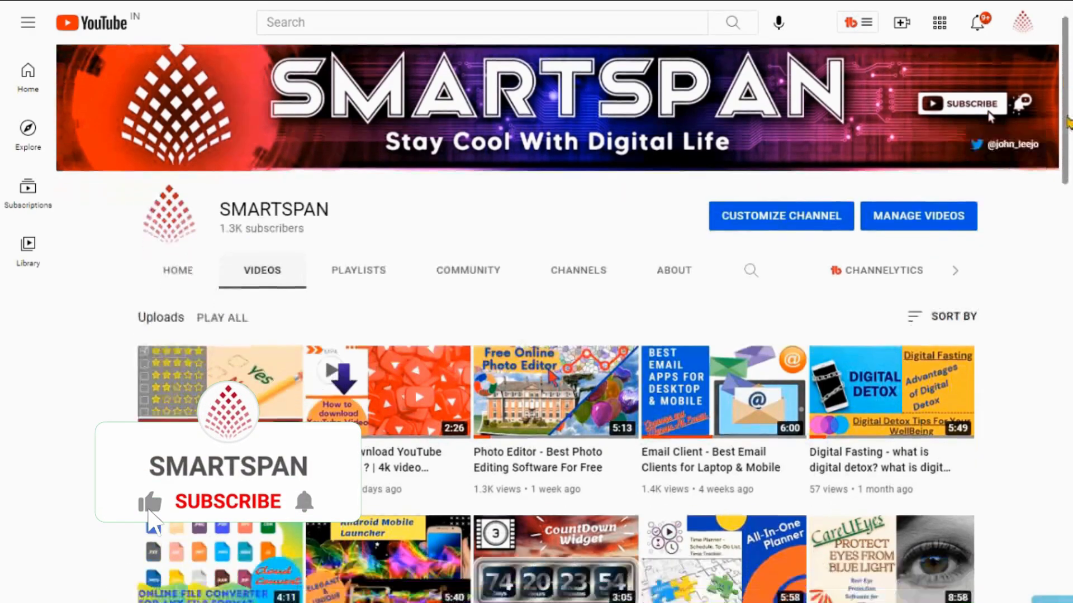
left_click_drag(1066, 106, 1070, 436)
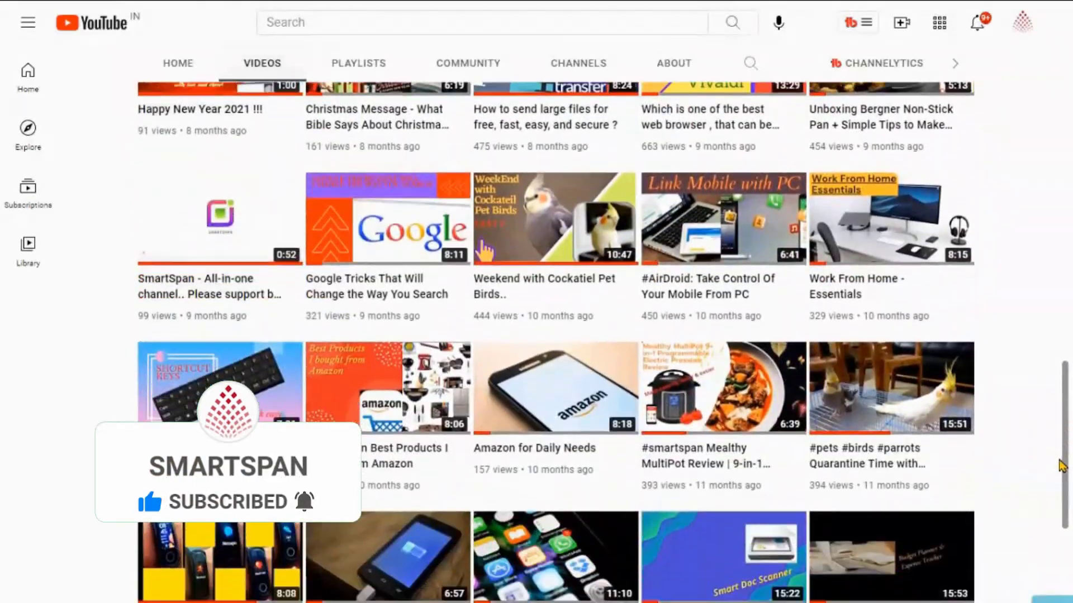